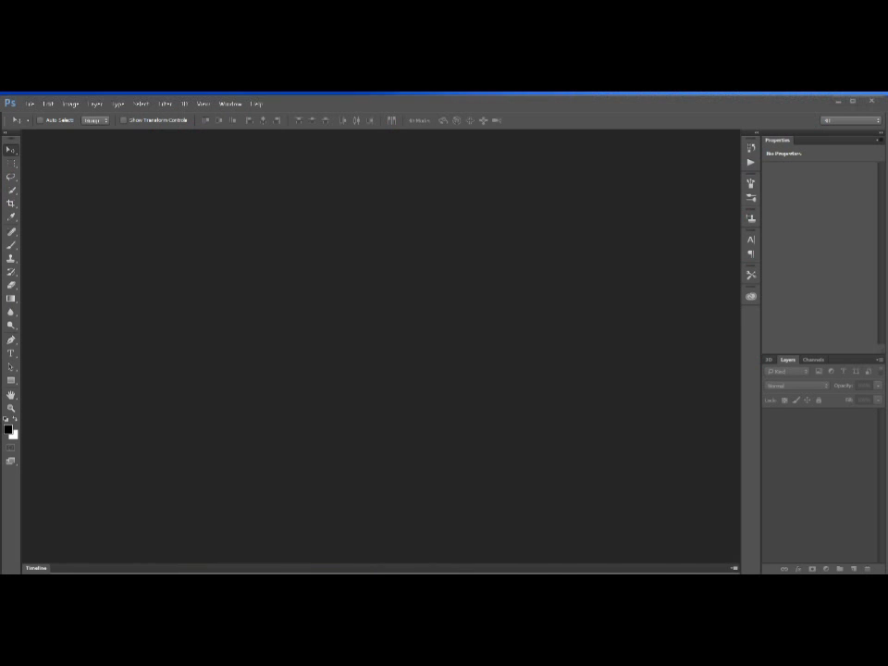
Step: Show the Actions panel from the Window menu and open its list of action sets
{"action": "left_click", "coordinate": [229, 104]}
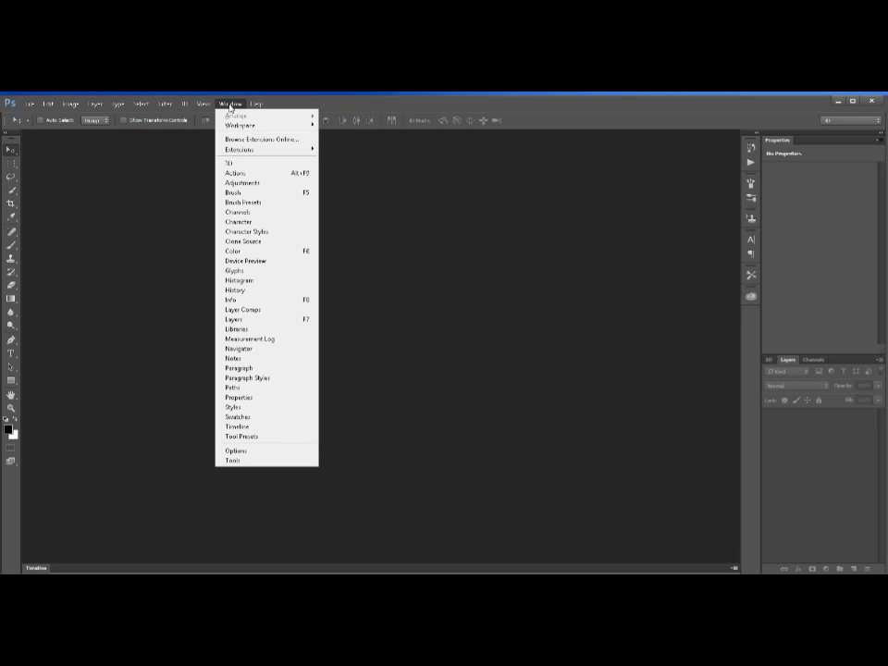
{"action": "left_click", "coordinate": [230, 174]}
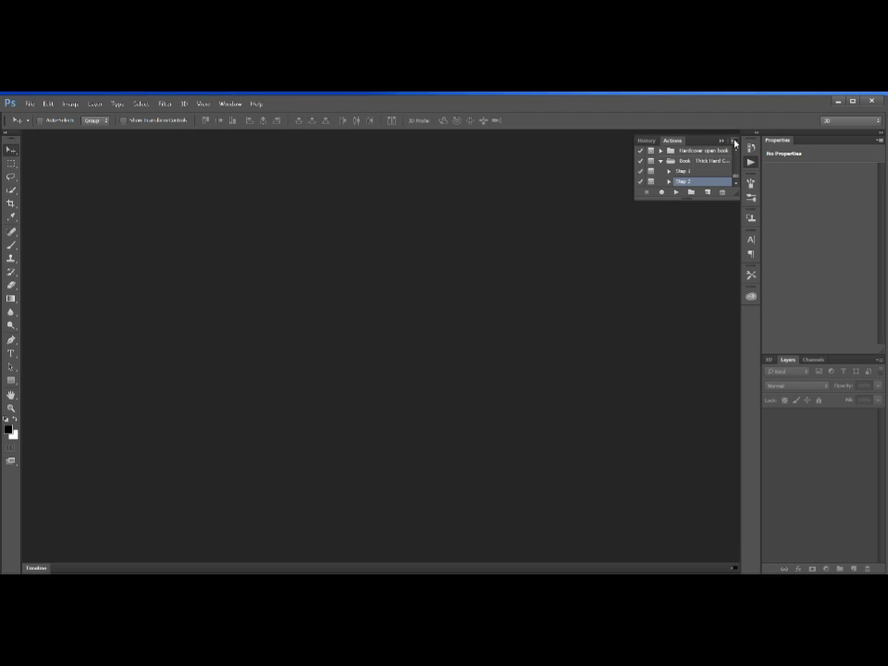
{"action": "left_click", "coordinate": [734, 141]}
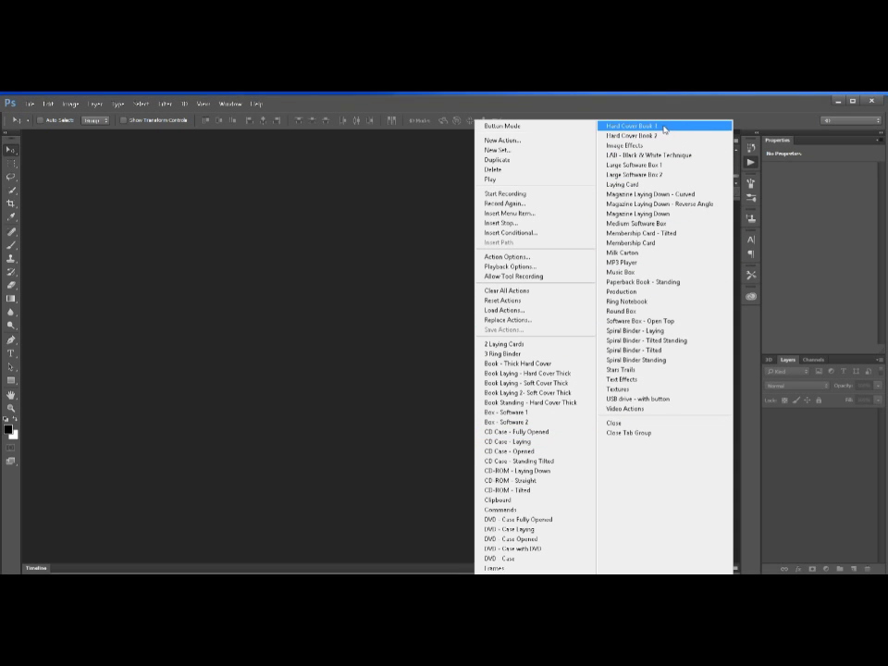
Step: Play Step 1 of Book - Thick Hard Cover and stop at its message, leaving the MASTER-layer template
{"action": "left_click", "coordinate": [460, 142]}
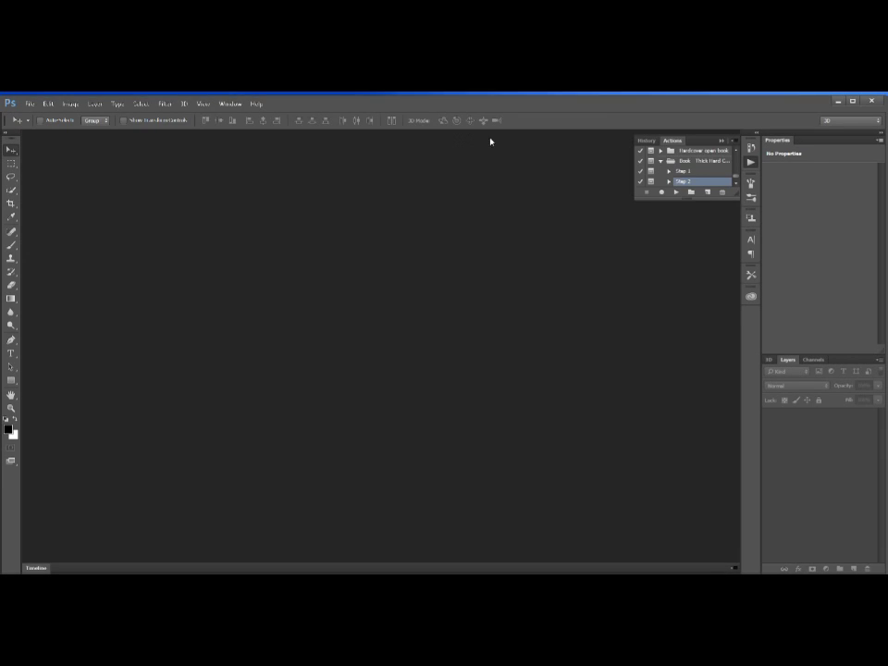
{"action": "left_click", "coordinate": [681, 172]}
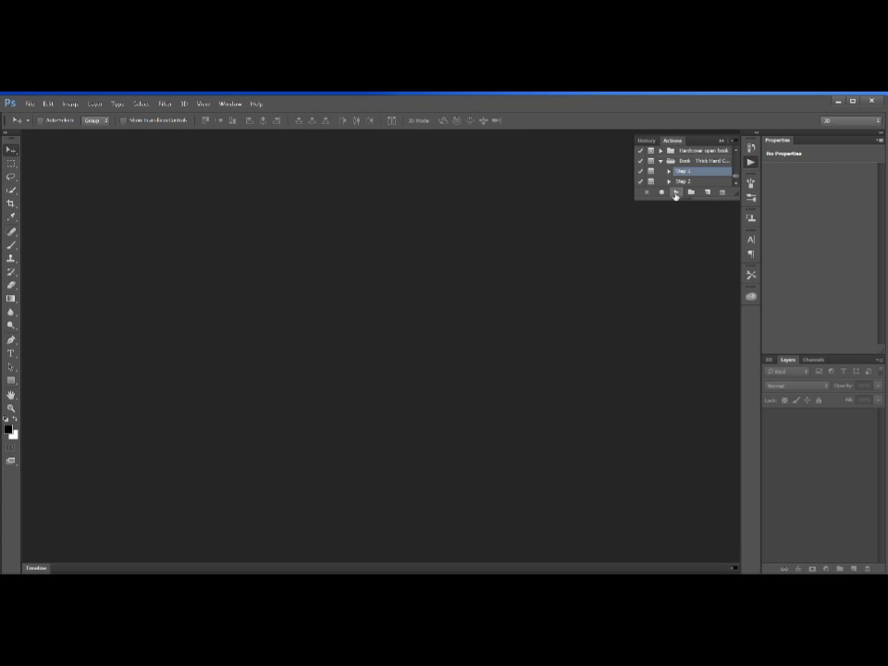
{"action": "left_click", "coordinate": [676, 193]}
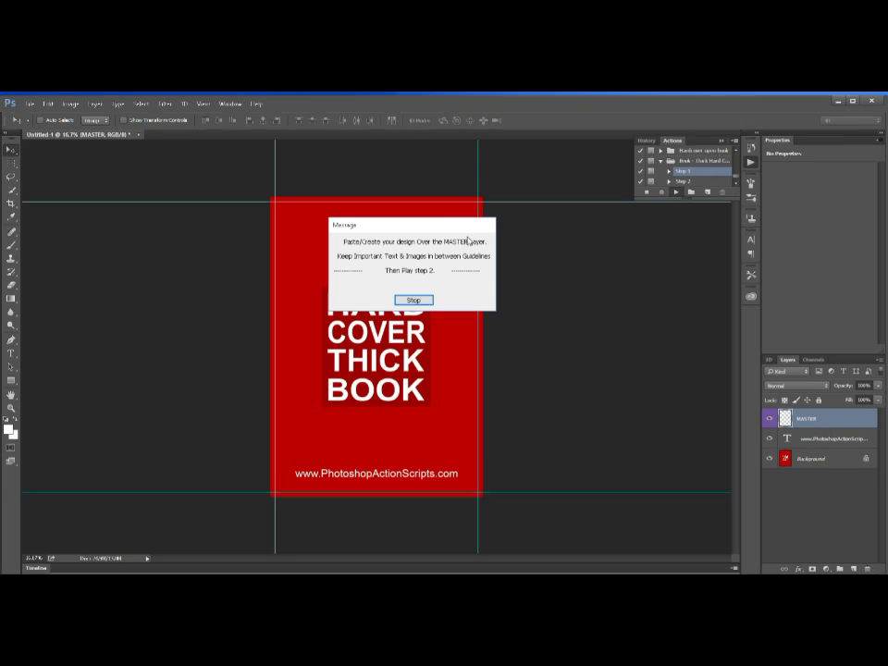
{"action": "left_click", "coordinate": [414, 301]}
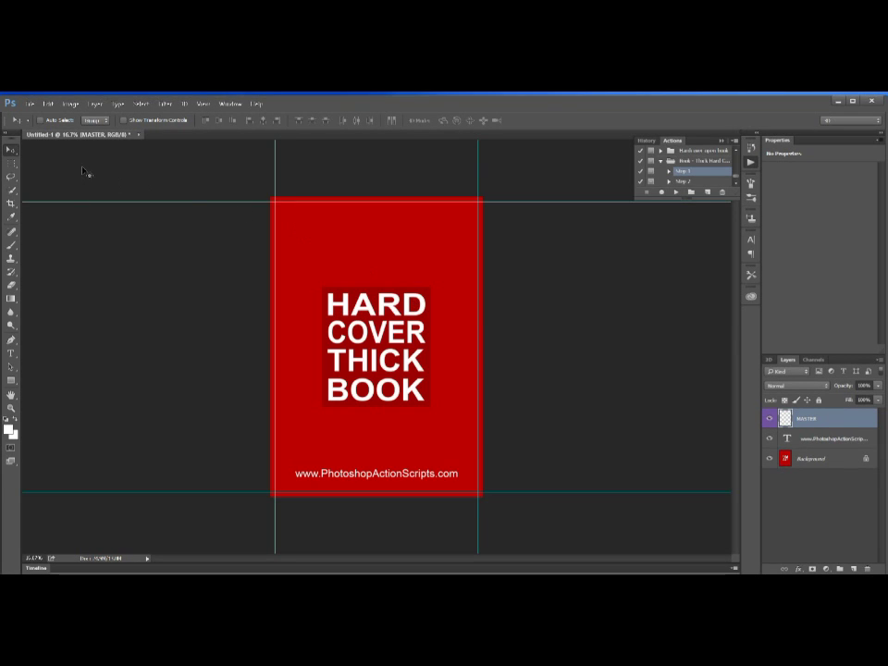
{"action": "left_click", "coordinate": [30, 105]}
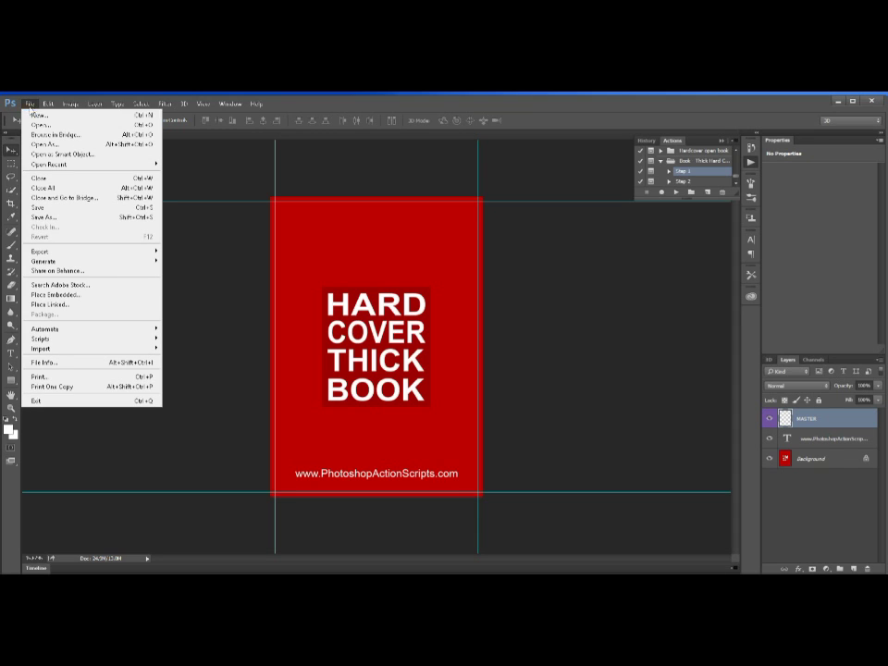
Step: Open Social_Media_Book.jpg and marquee-select the whole cover, then return to the red template
{"action": "left_click", "coordinate": [35, 125]}
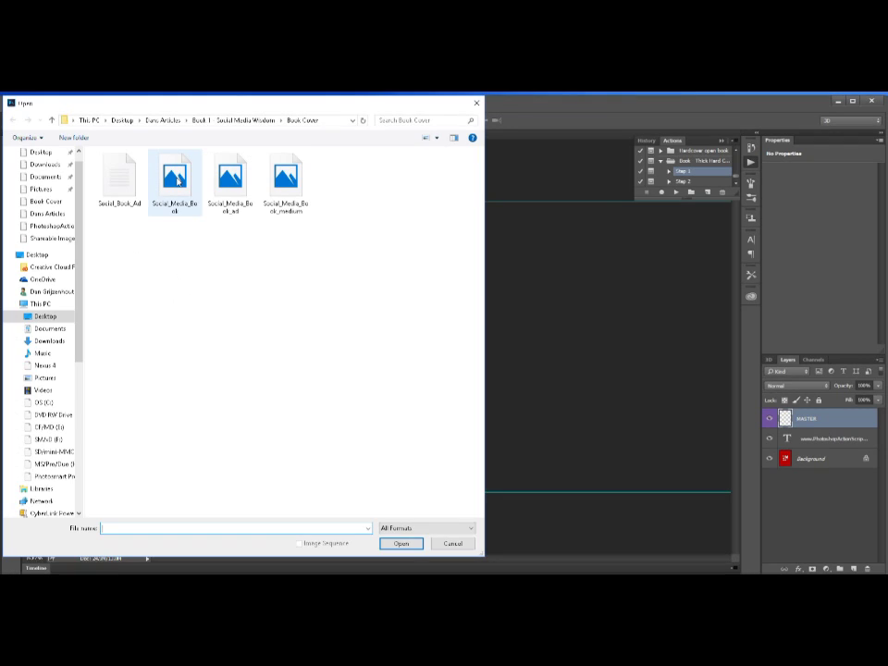
{"action": "double_click", "coordinate": [175, 179]}
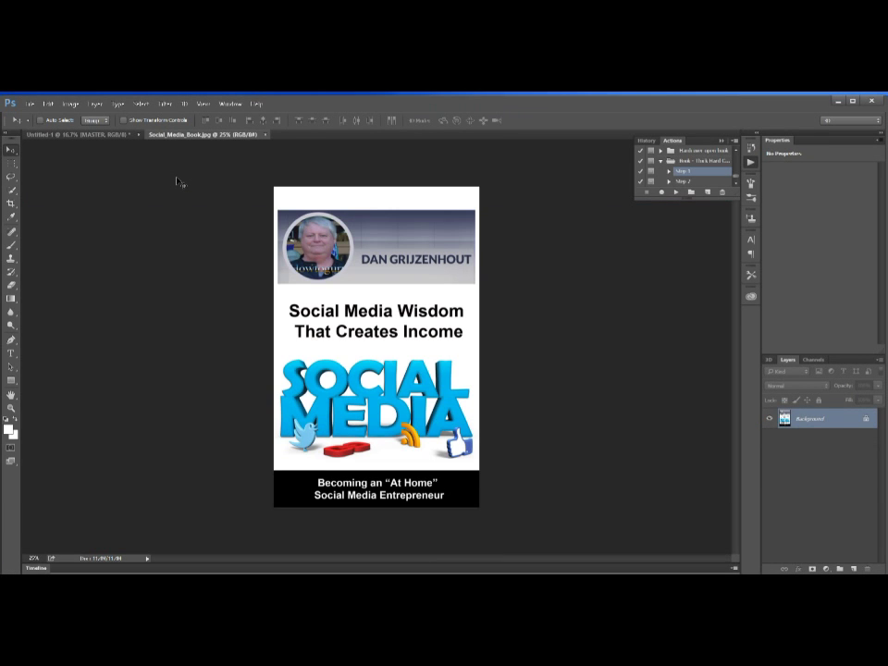
{"action": "left_click", "coordinate": [12, 164]}
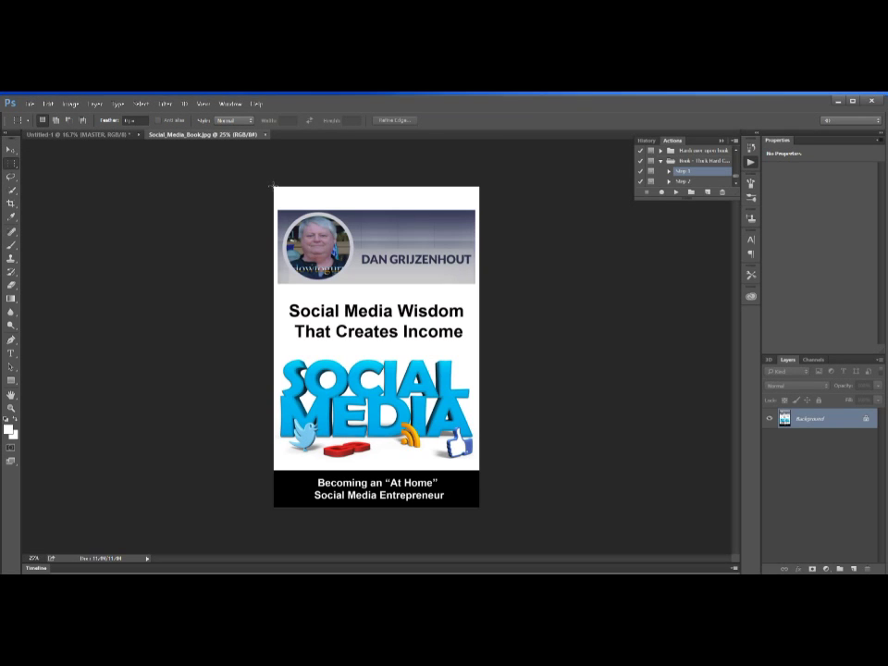
{"action": "left_click_drag", "start_coordinate": [273, 187], "coordinate": [482, 510]}
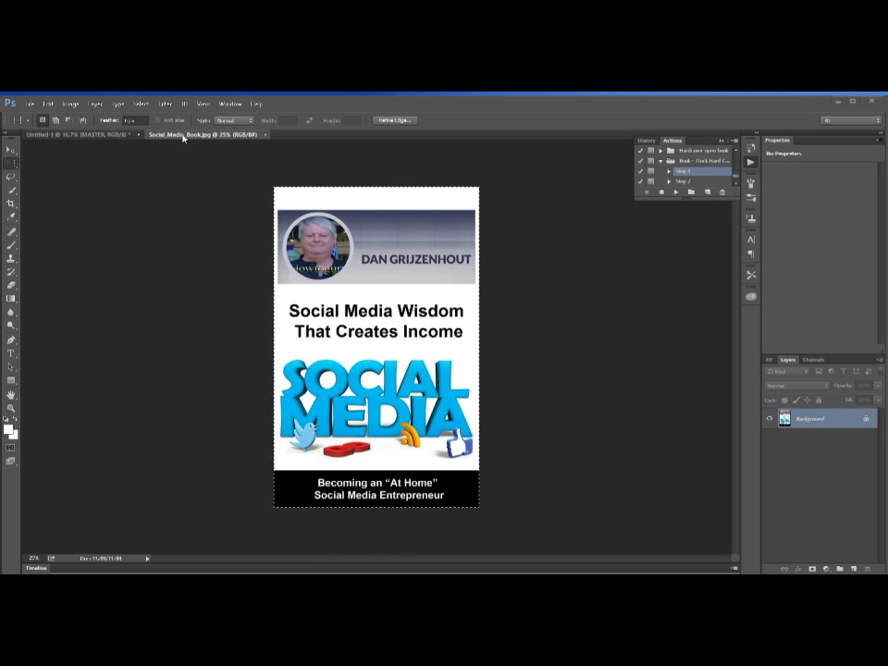
{"action": "left_click", "coordinate": [88, 135]}
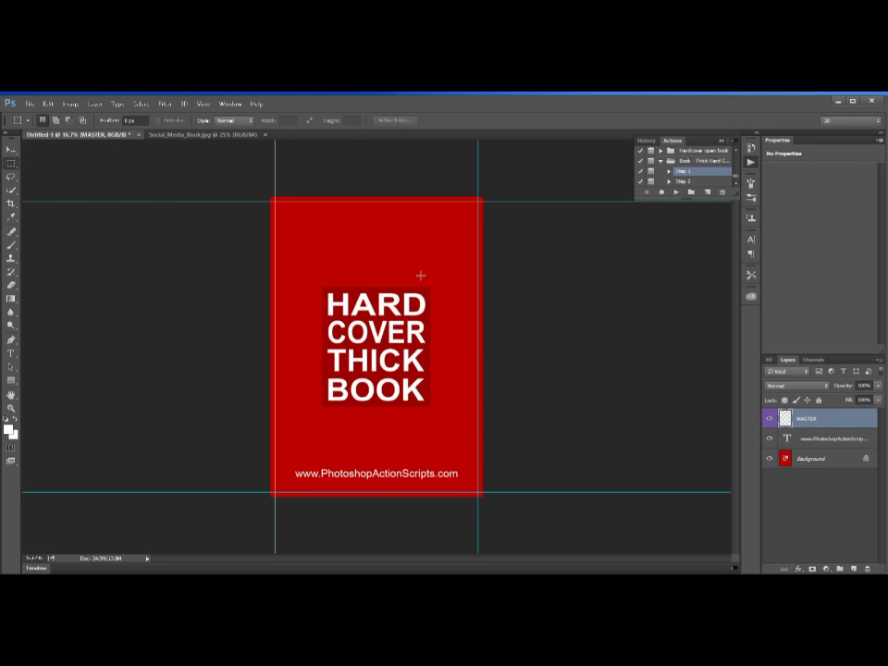
Step: Paste the cover into the MASTER layer with Ctrl+V and start Free Transform on it
{"action": "key", "text": "ctrl+v"}
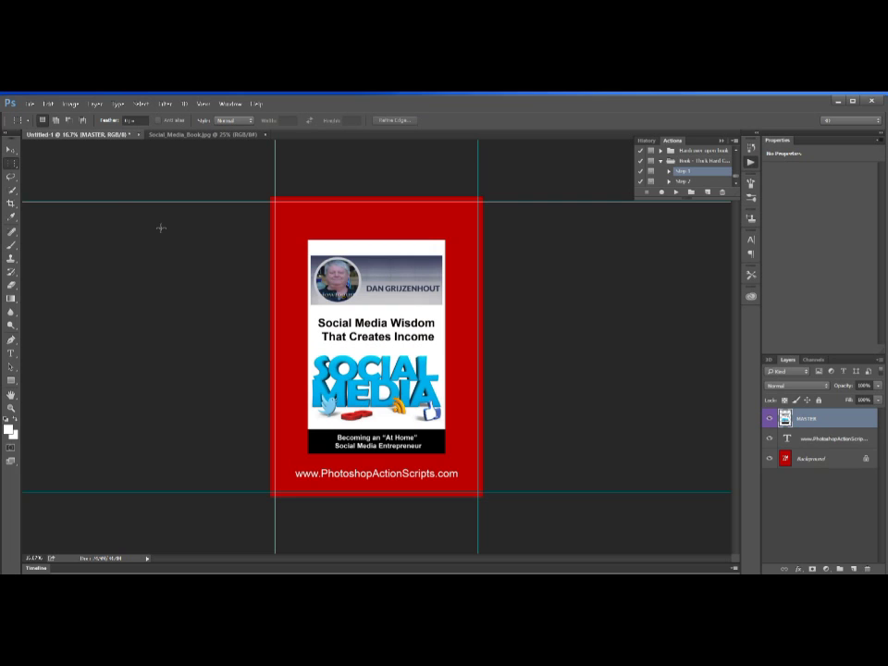
{"action": "left_click", "coordinate": [48, 104]}
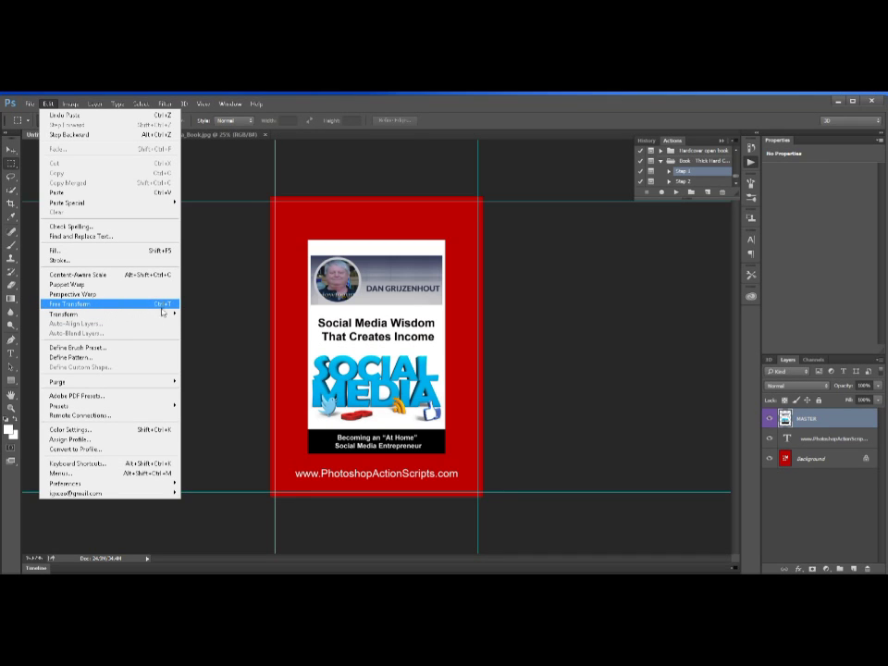
{"action": "left_click", "coordinate": [99, 303]}
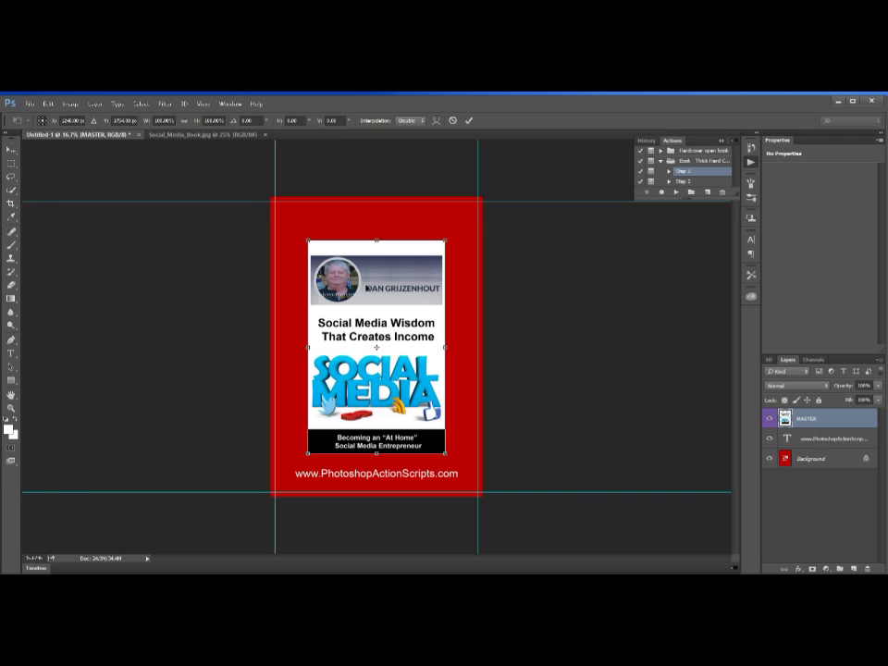
Step: Align the cover to the top-left guide corner and scale it to about 155% × 148%
{"action": "left_click_drag", "start_coordinate": [379, 332], "coordinate": [343, 290]}
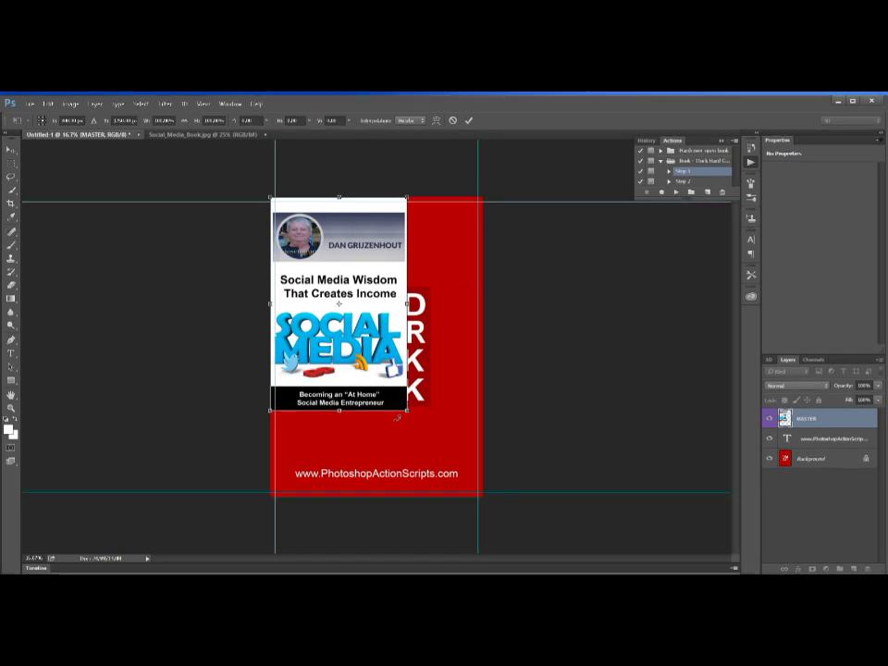
{"action": "left_click_drag", "start_coordinate": [407, 409], "coordinate": [483, 497]}
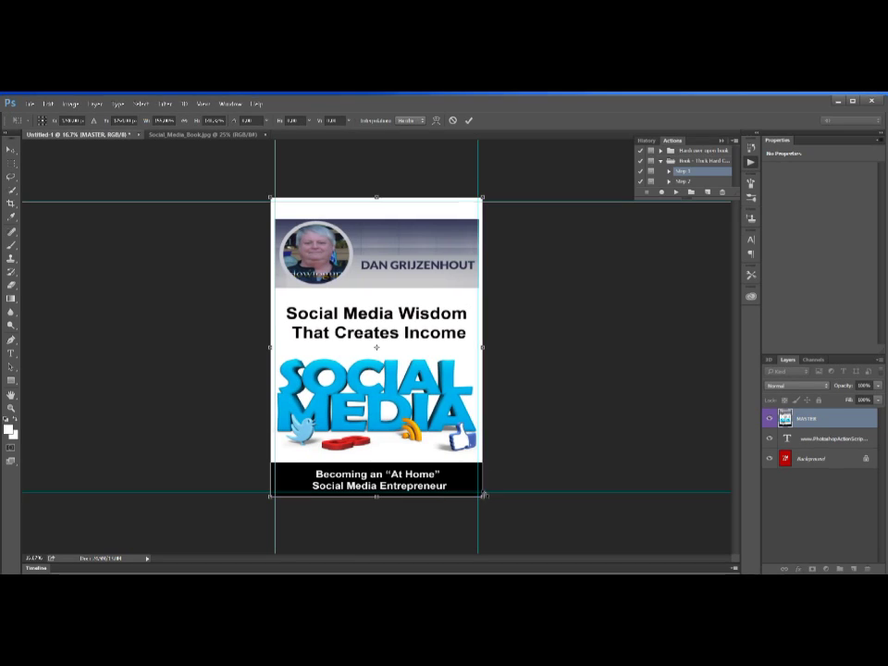
{"action": "left_click", "coordinate": [677, 193]}
{"action": "left_click", "coordinate": [674, 190]}
Step: Apply the transform and save the document as Book_Graphic.psd, accepting the format options
{"action": "left_click", "coordinate": [29, 103]}
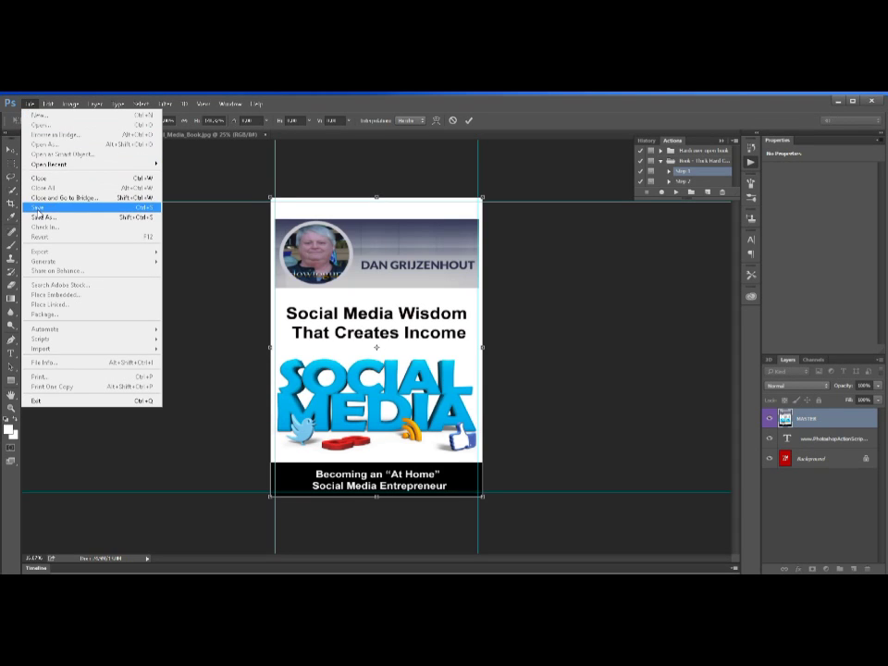
{"action": "left_click", "coordinate": [37, 208]}
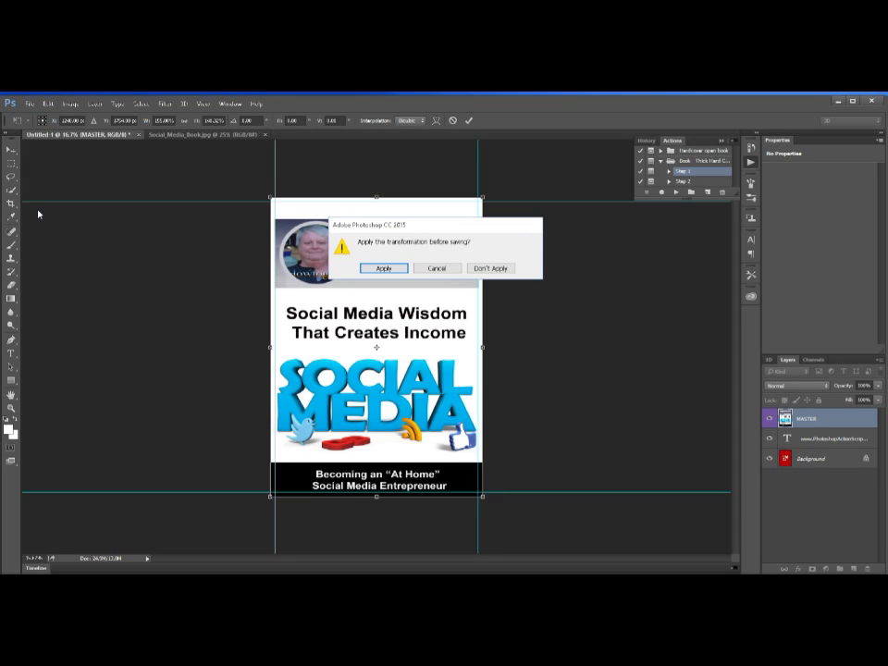
{"action": "left_click", "coordinate": [385, 270]}
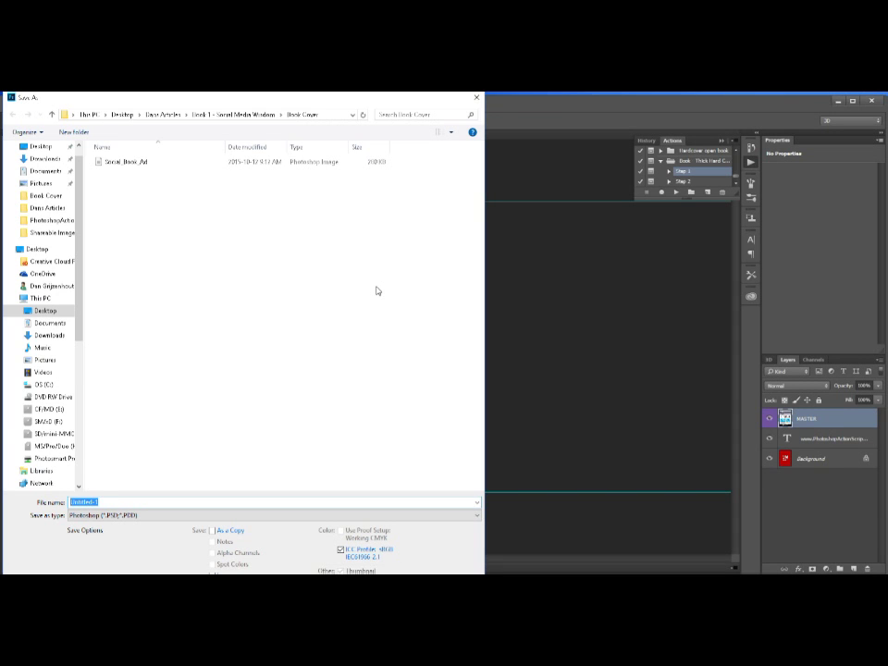
{"action": "type", "text": "B"}
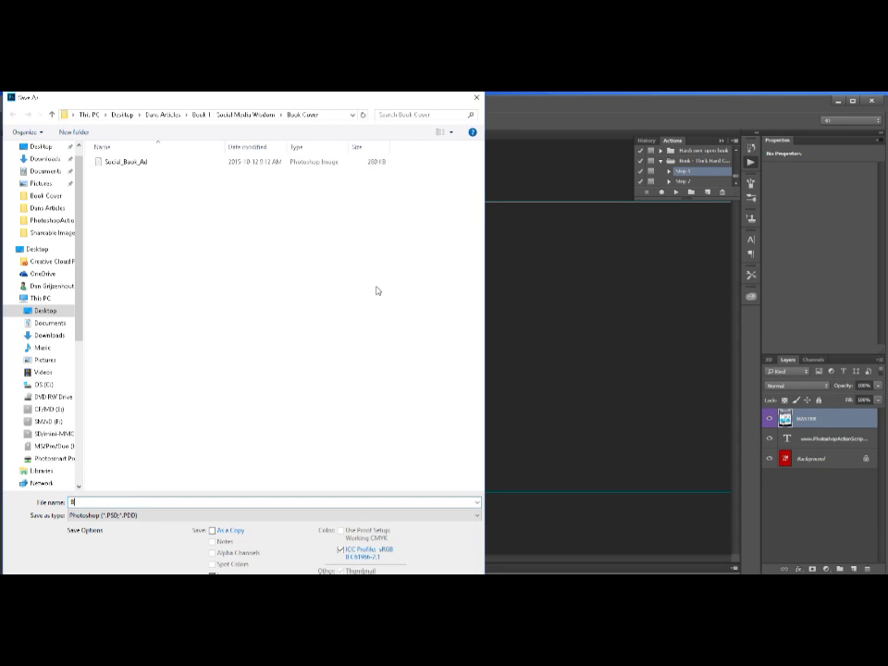
{"action": "type", "text": "ook"}
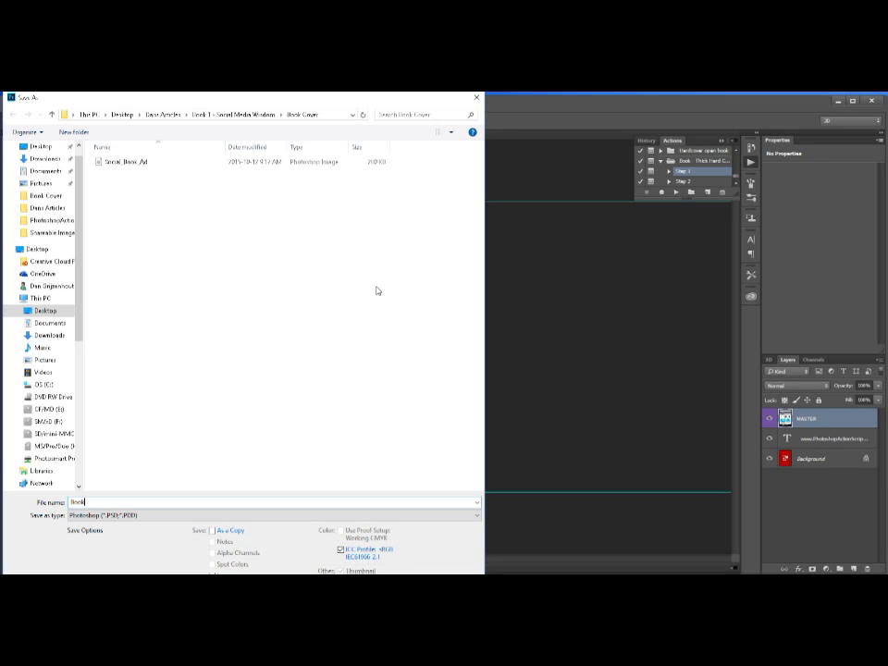
{"action": "type", "text": "_"}
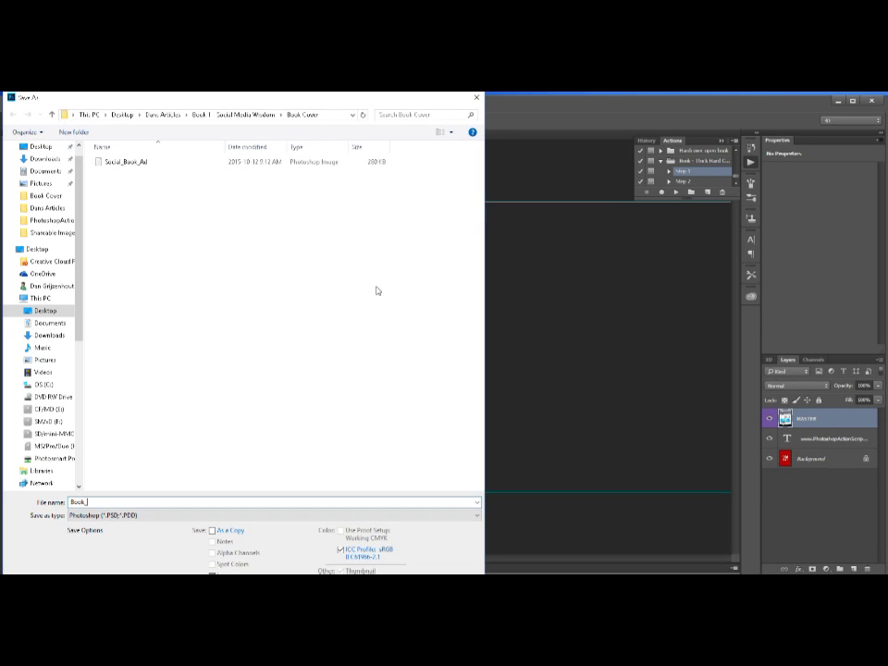
{"action": "type", "text": "6raphic"}
{"action": "key", "text": "Return"}
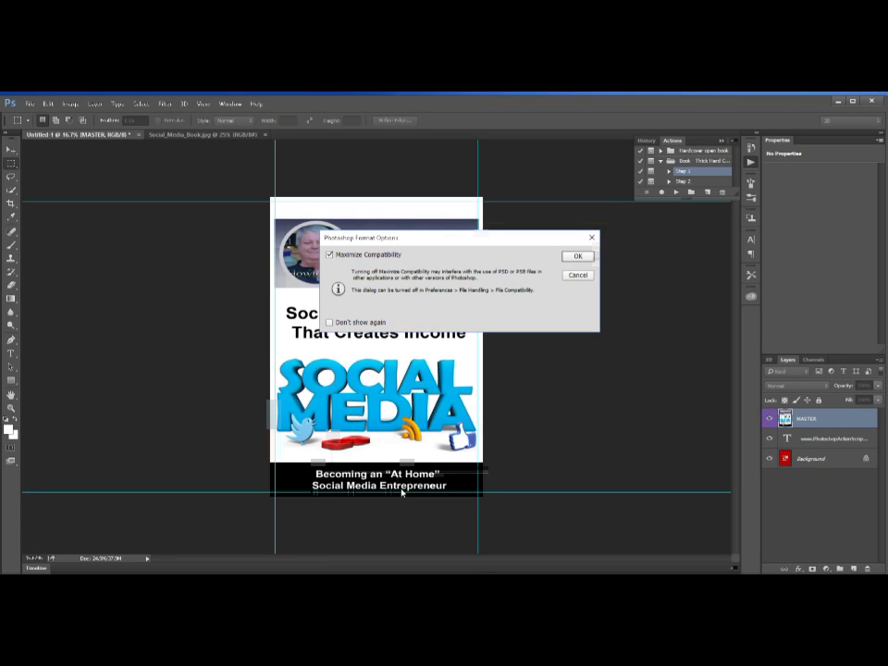
{"action": "left_click", "coordinate": [574, 256]}
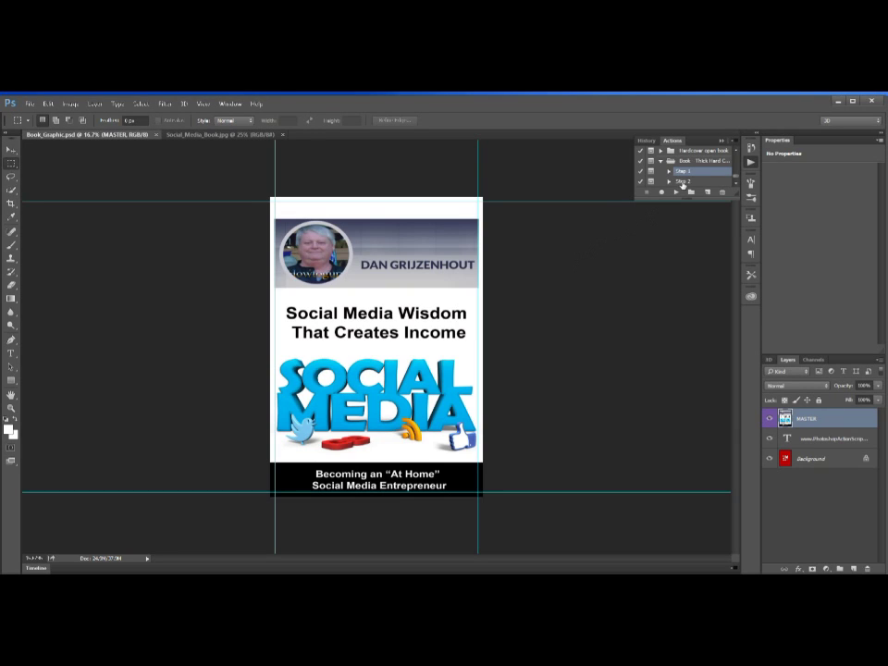
Step: Play Step 2 of Book - Thick Hard Cover and dismiss the DONE message to reveal the 3D book
{"action": "left_click", "coordinate": [683, 182]}
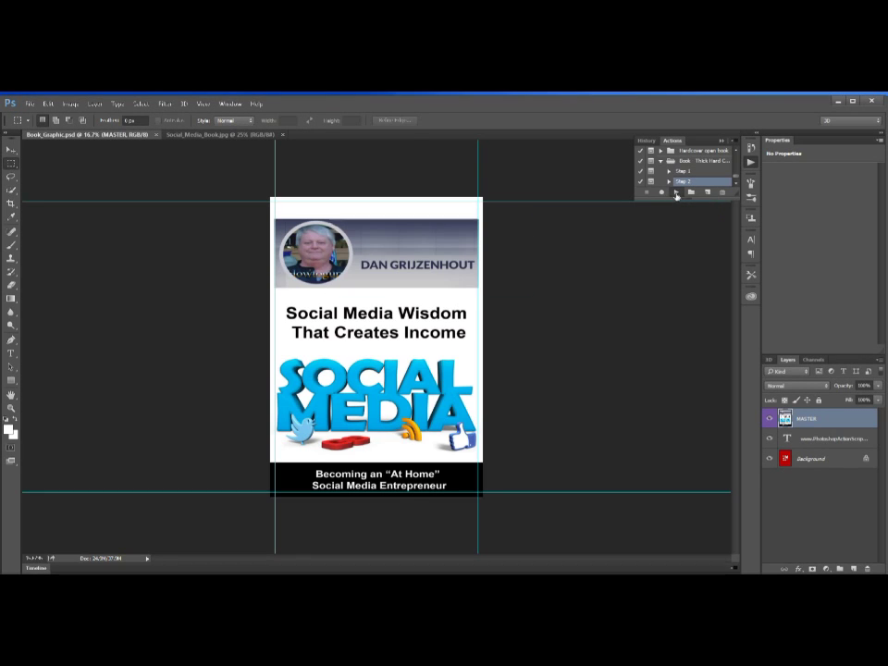
{"action": "left_click", "coordinate": [676, 192]}
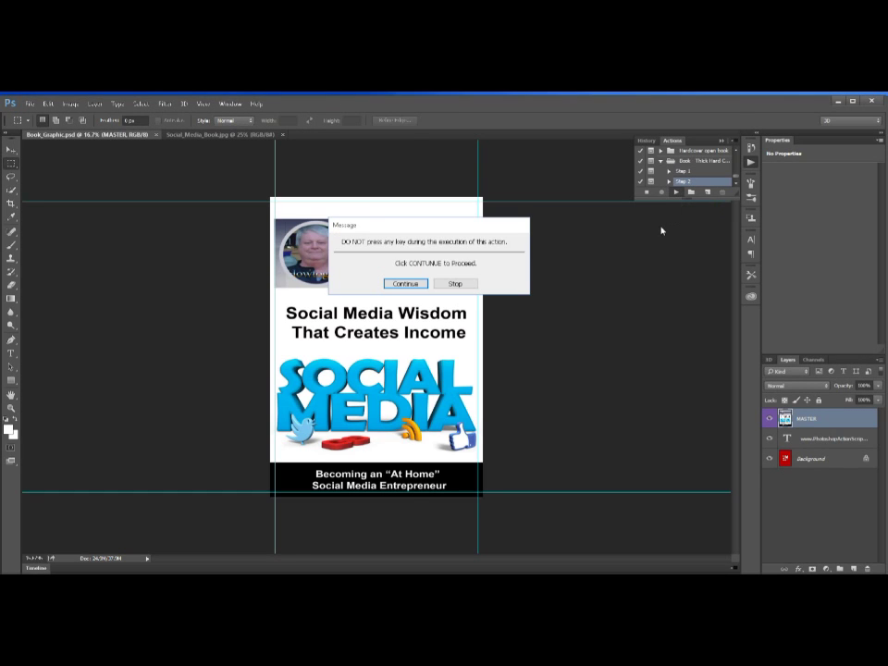
{"action": "left_click", "coordinate": [405, 284]}
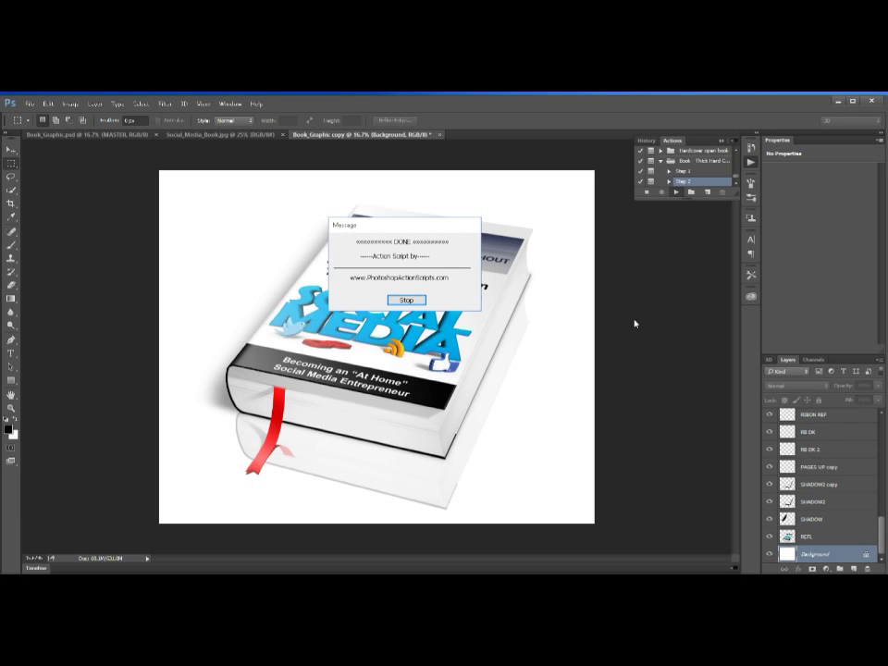
{"action": "left_click", "coordinate": [407, 299]}
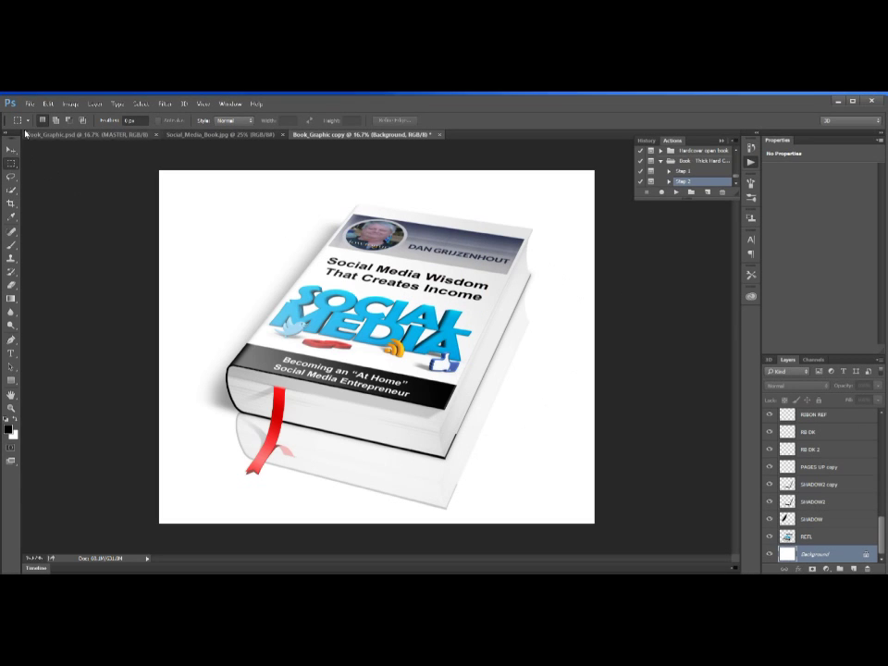
{"action": "left_click", "coordinate": [172, 102]}
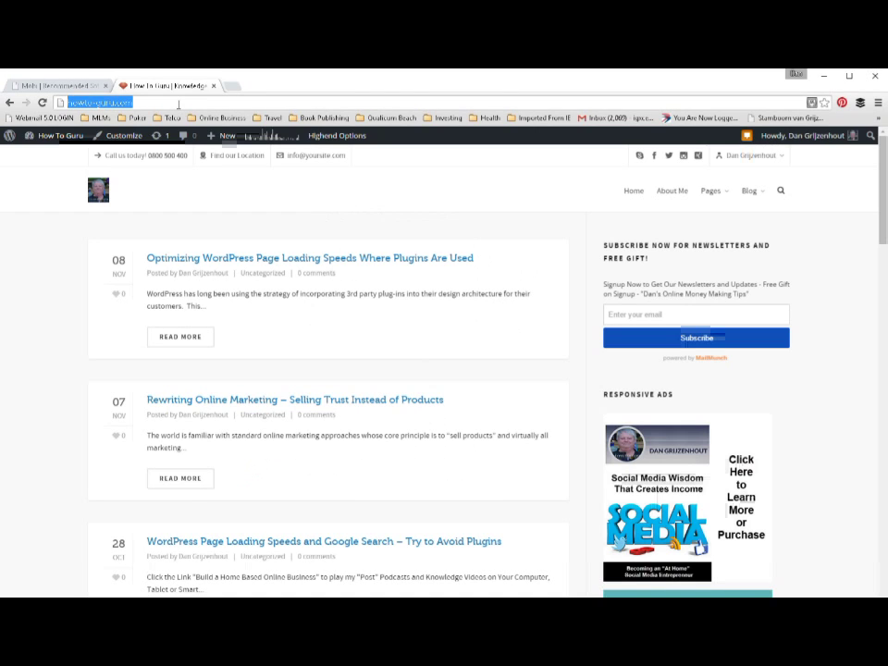
Step: Scroll the How To Guru blog to the sidebar Photoshop 3D covers ad and open it
{"action": "left_click", "coordinate": [179, 105]}
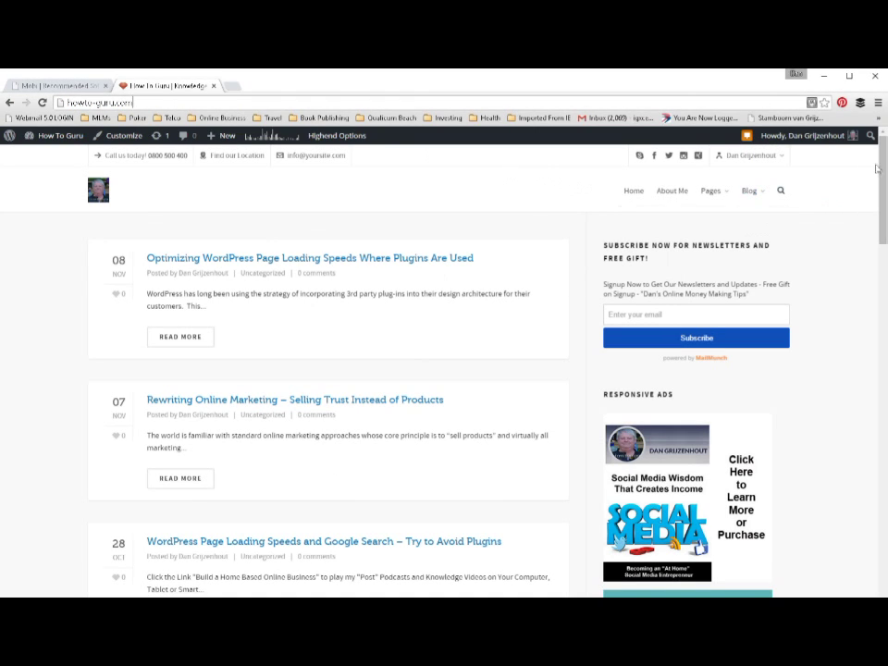
{"action": "scroll", "coordinate": [879, 172], "scroll_direction": "down", "scroll_amount": 3}
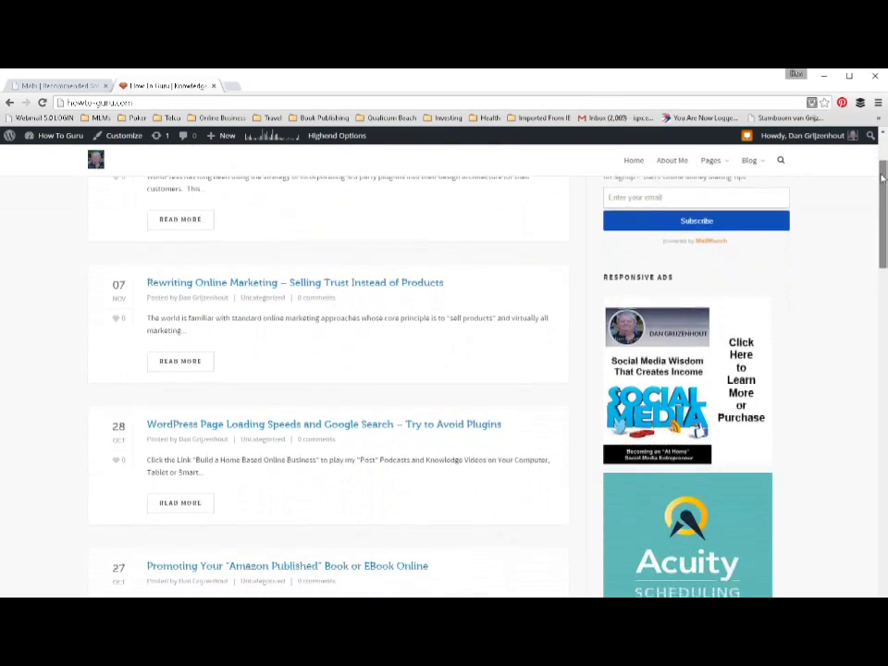
{"action": "left_click_drag", "start_coordinate": [882, 177], "coordinate": [879, 293]}
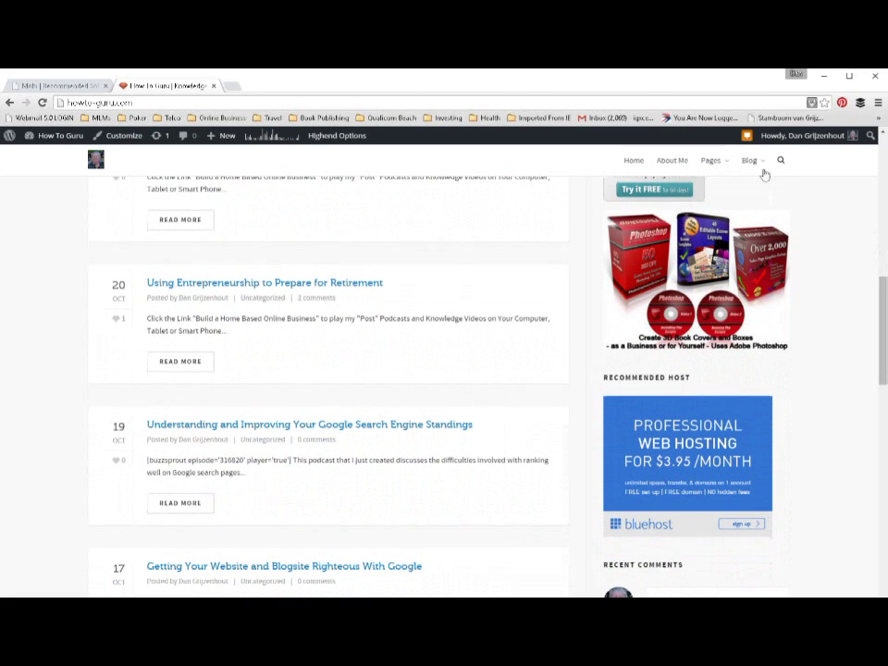
{"action": "left_click", "coordinate": [698, 271]}
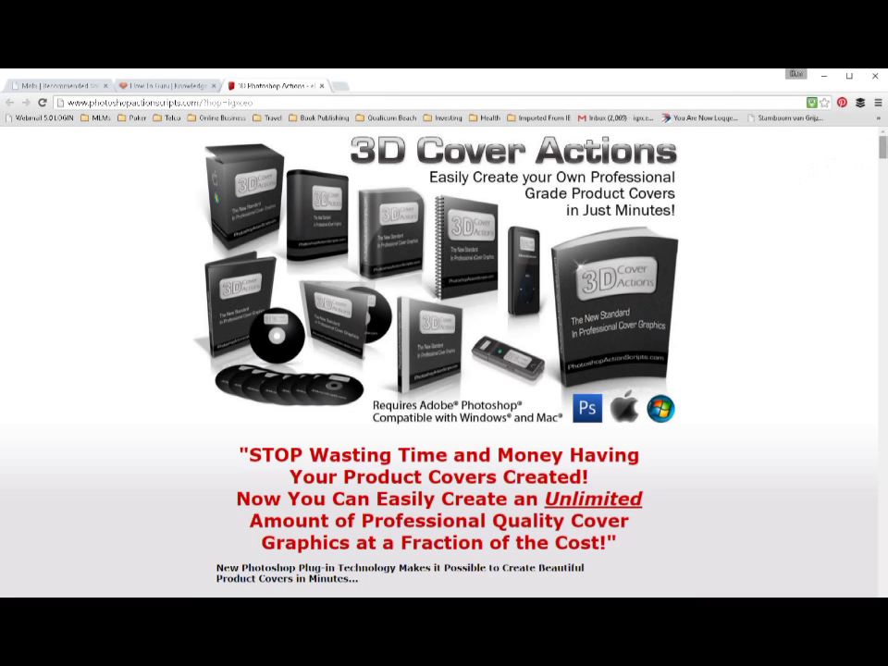
Step: Scroll past the promotional video to the 'Click any image for a closer look!' cover gallery
{"action": "left_click_drag", "start_coordinate": [883, 141], "coordinate": [876, 169]}
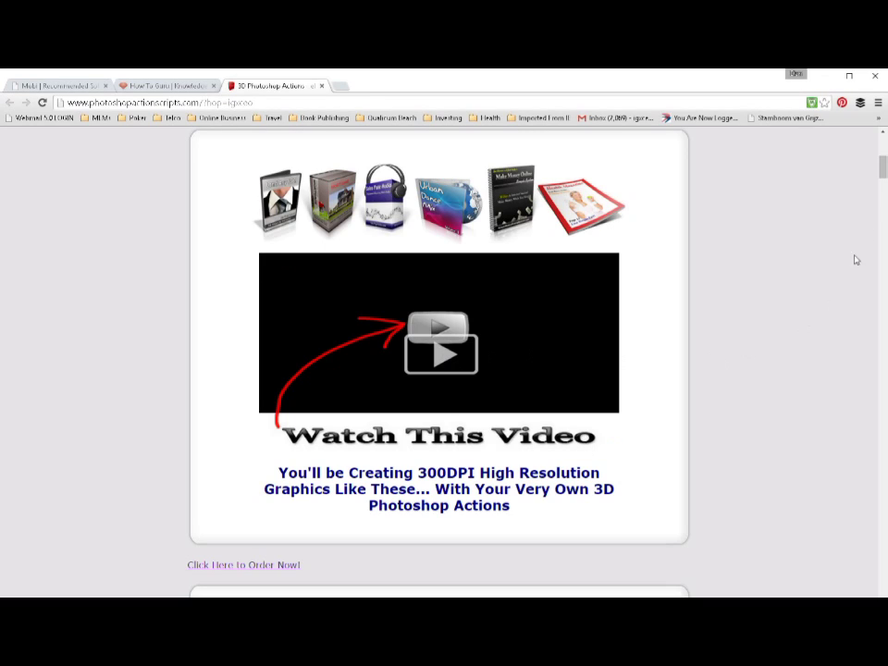
{"action": "left_click_drag", "start_coordinate": [883, 167], "coordinate": [870, 233]}
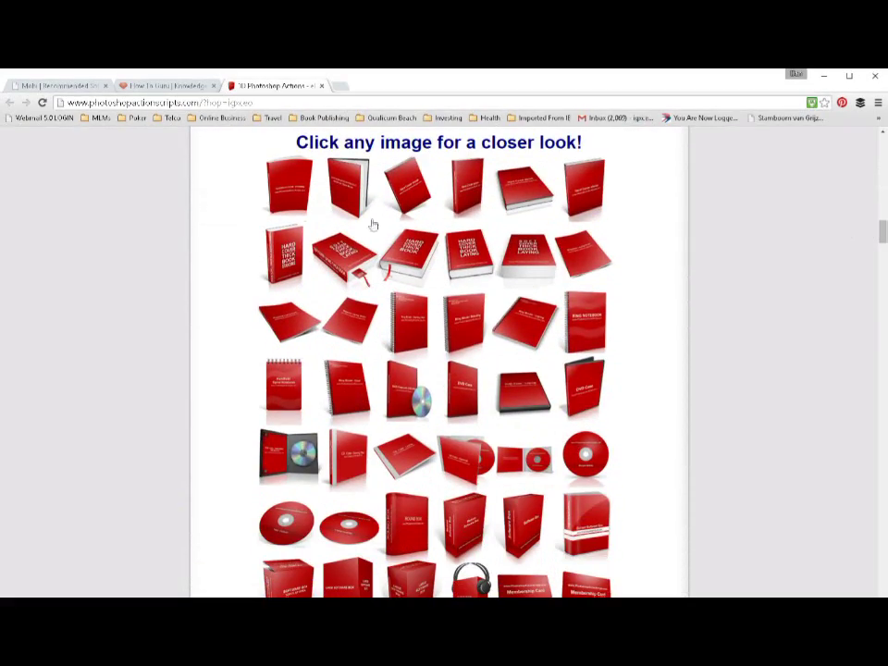